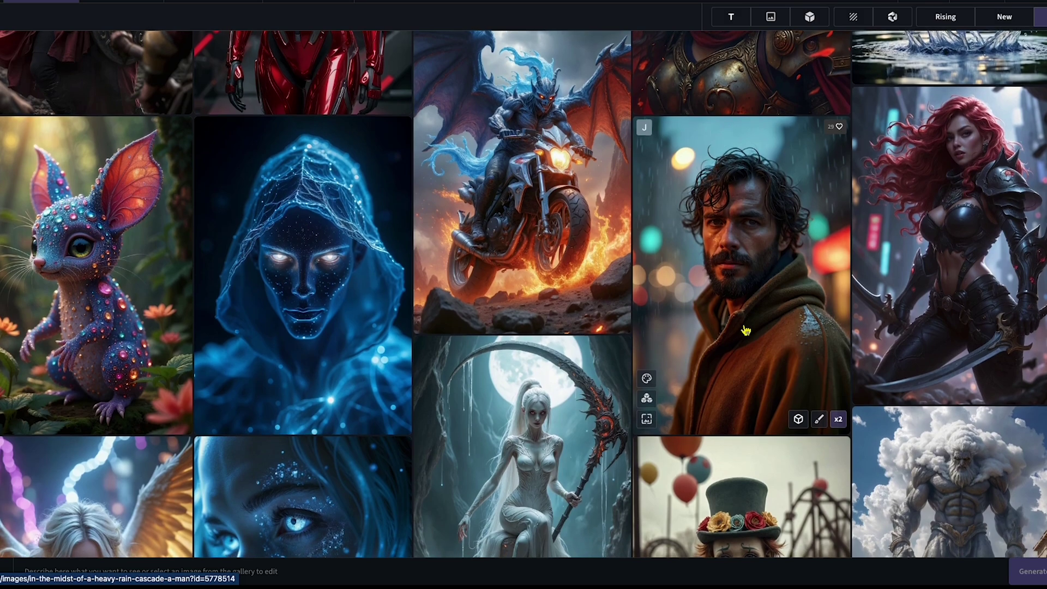
pyautogui.scroll(-8, 746, 330)
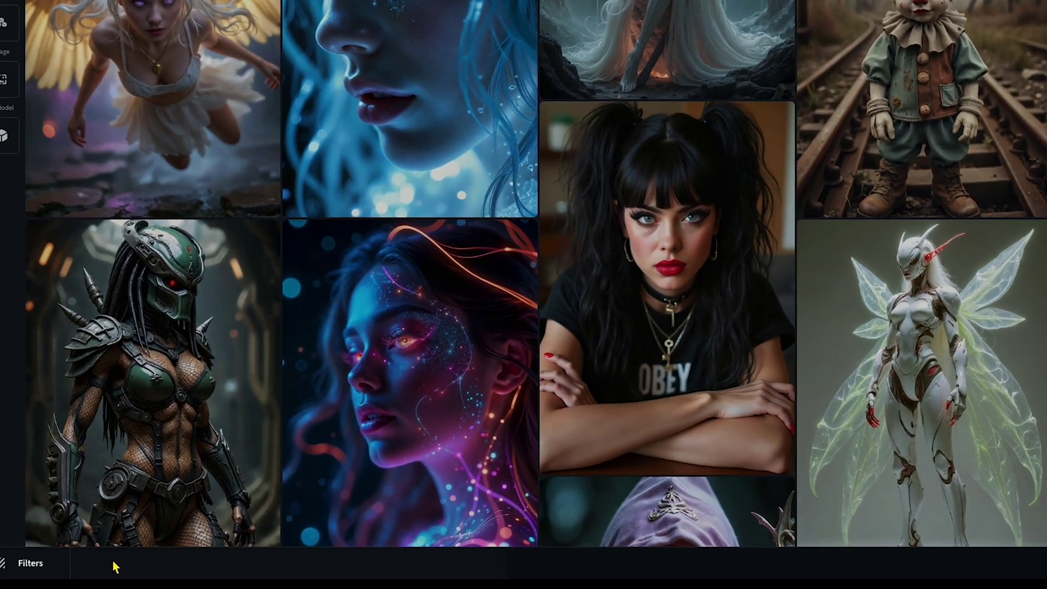
# - Paste the cute cow description into the landing page's prompt box
pyautogui.write('A little cute cow is carrying a pumpkin basket')
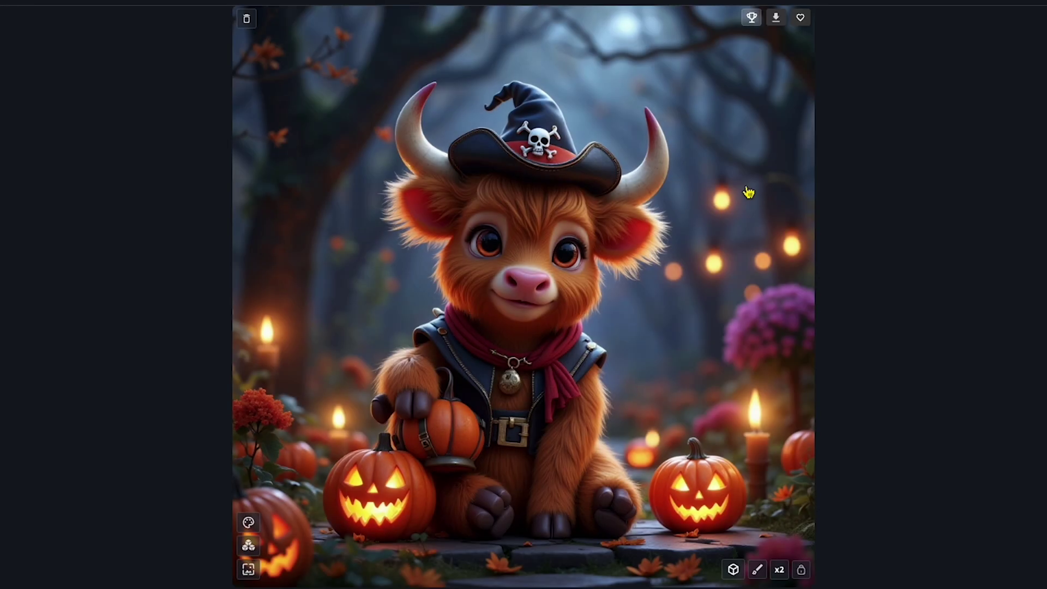
pyautogui.scroll(-10, 749, 192)
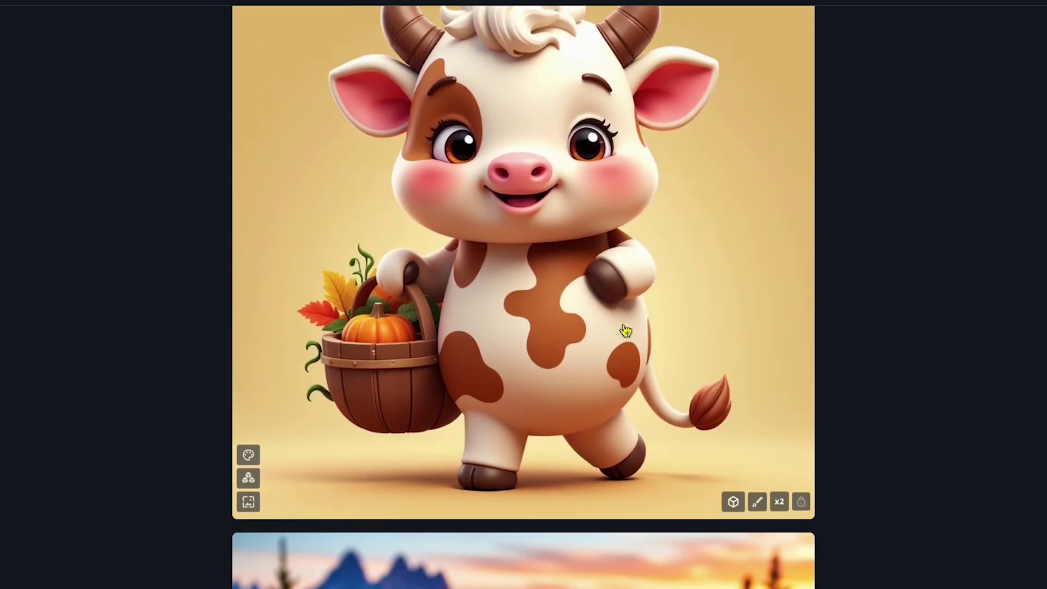
pyautogui.scroll(1, 626, 331)
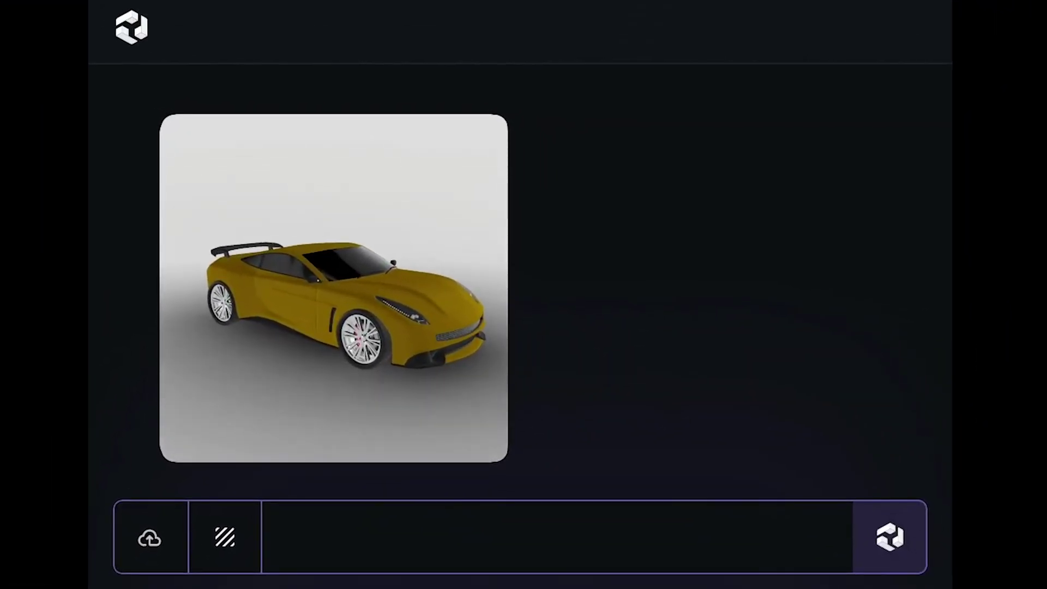
# - Submit the car prompt, then enter the image generator's Gallery via 'Start generating for free'
pyautogui.write('r')
pyautogui.press('Return')
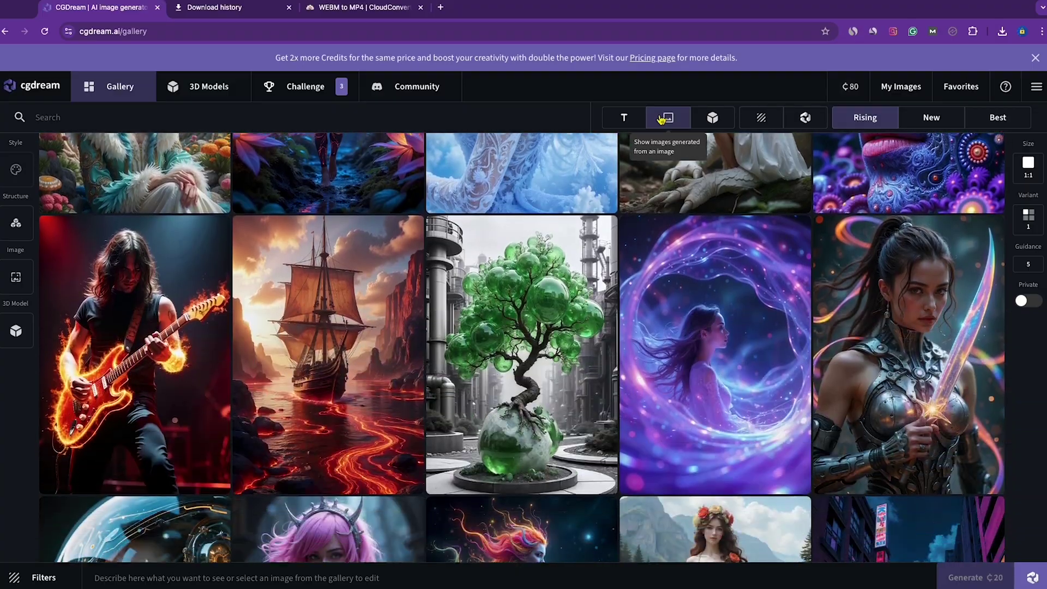
pyautogui.scroll(-2, 661, 119)
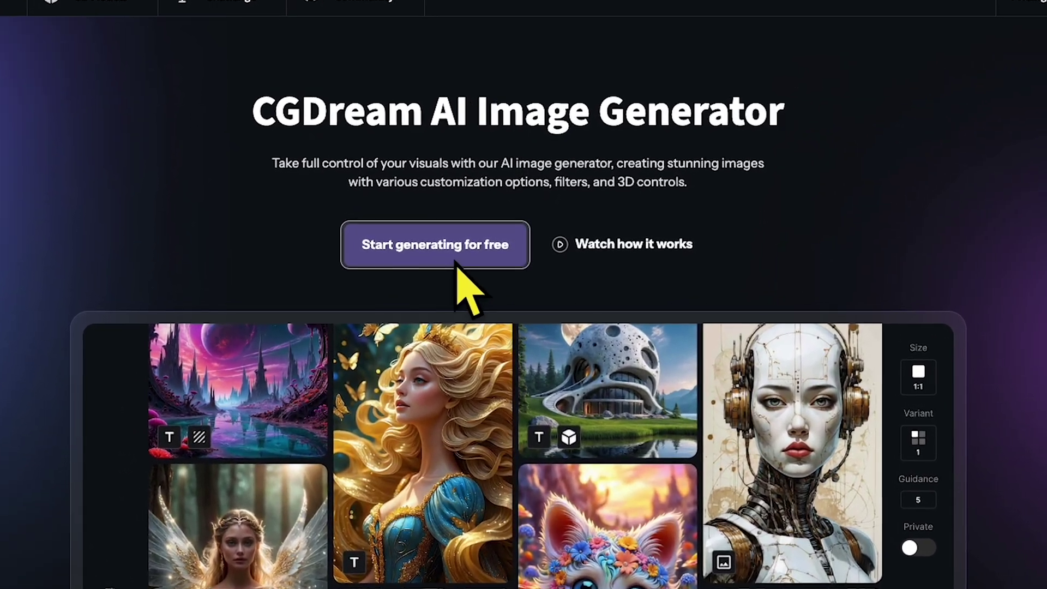
pyautogui.click(453, 264)
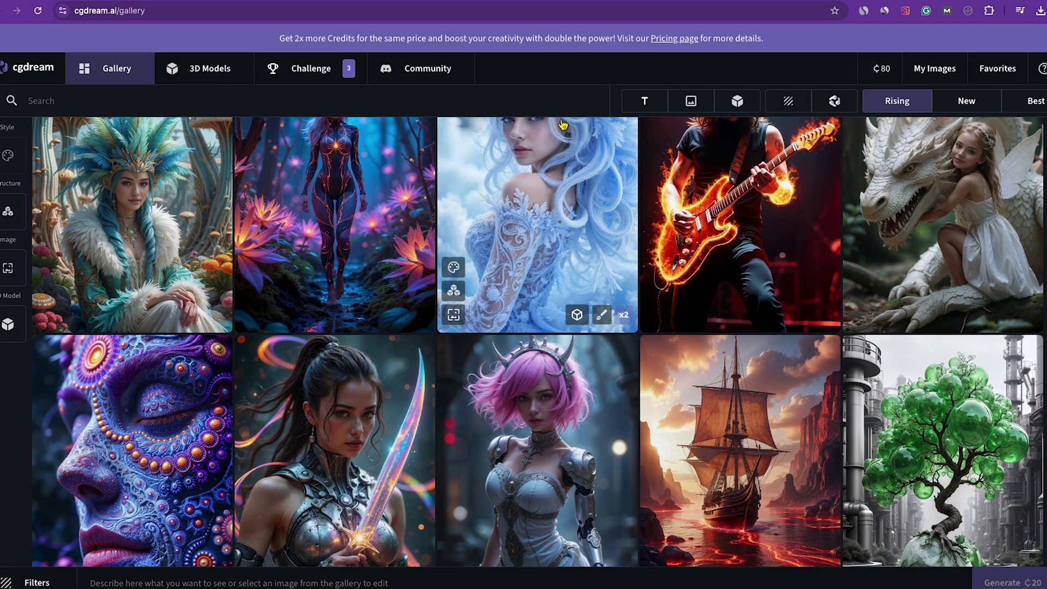
# - Scroll the Gallery, then browse the 3D Models library of sofas, benches and characters
pyautogui.scroll(-8, 564, 125)
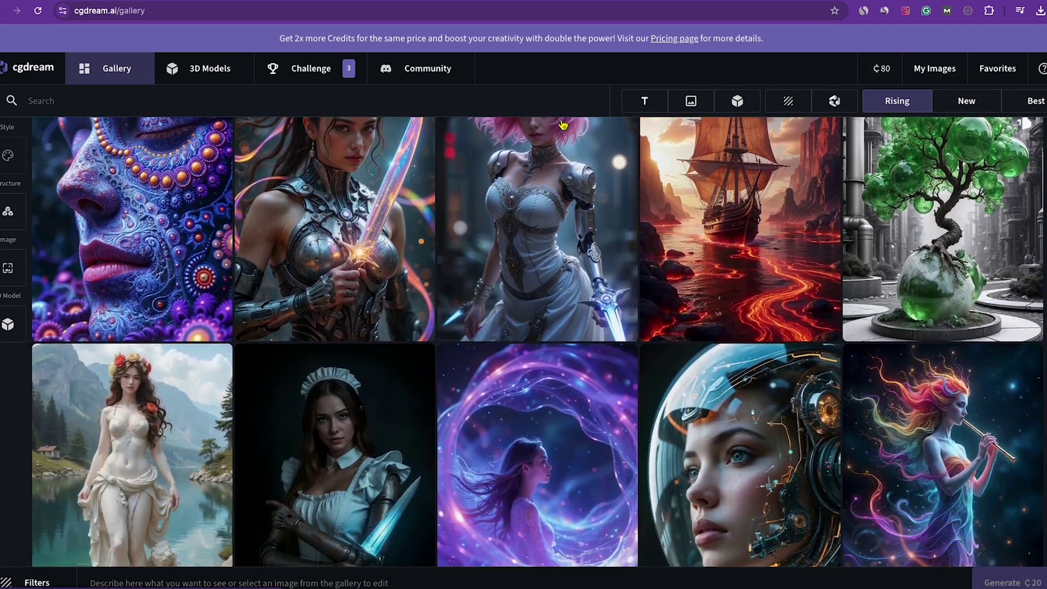
pyautogui.scroll(-5, 563, 125)
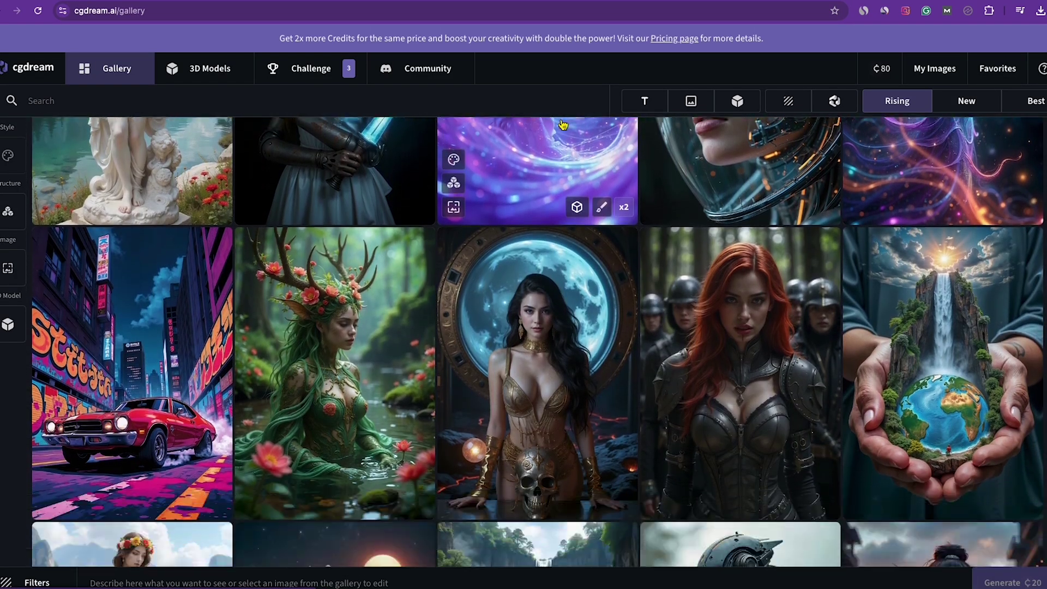
pyautogui.scroll(-8, 564, 125)
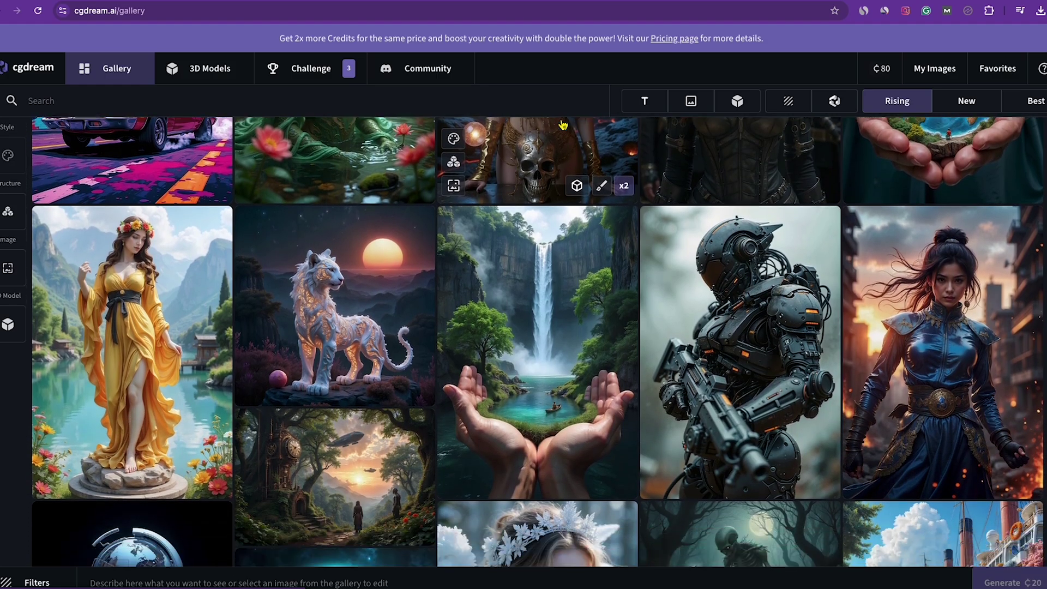
pyautogui.scroll(-8, 563, 125)
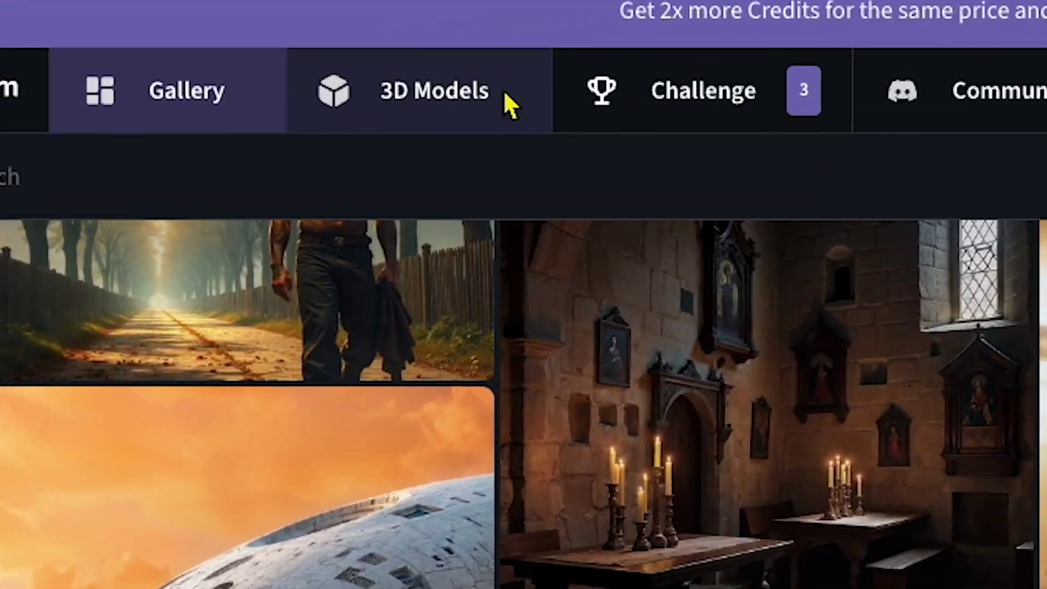
pyautogui.click(364, 86)
pyautogui.scroll(-3, 555, 59)
pyautogui.scroll(-2, 556, 59)
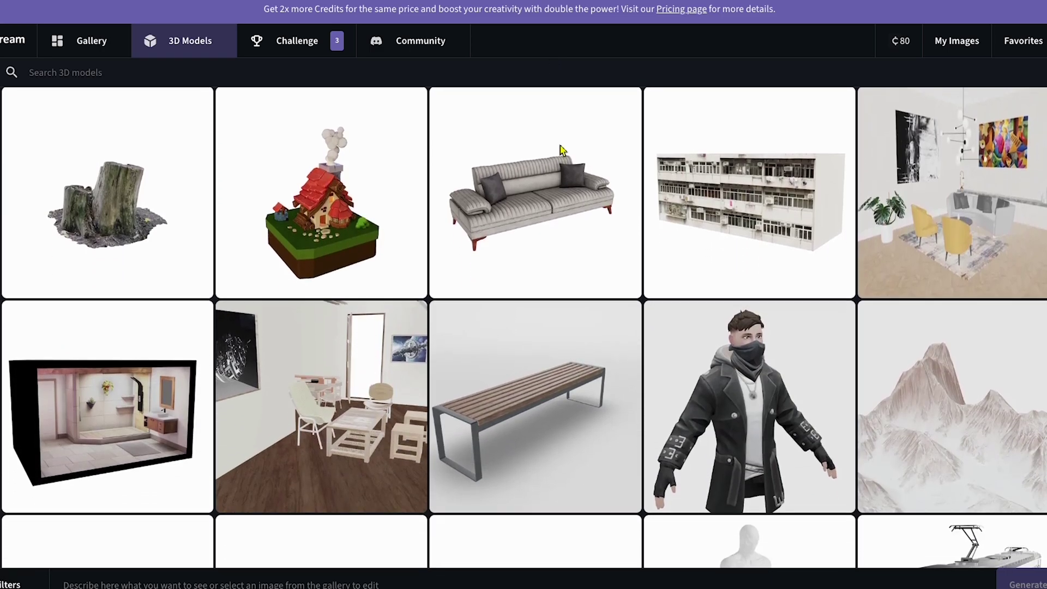
pyautogui.scroll(-12, 562, 147)
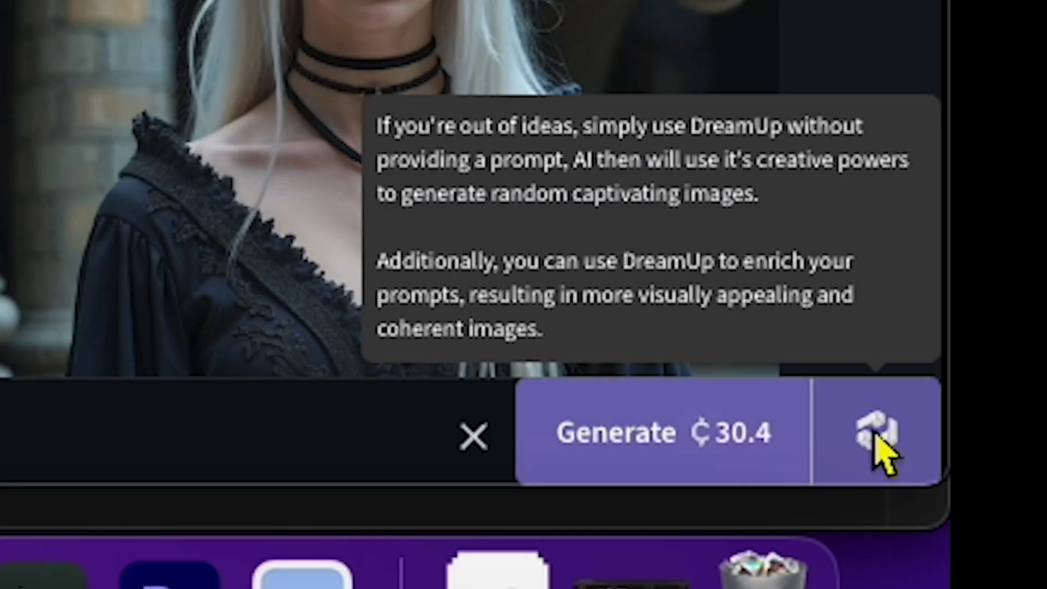
# - Expand the tiger prompt with DreamUp and add the Ornaments Abstract Art and Planetscape filters
pyautogui.click(871, 431)
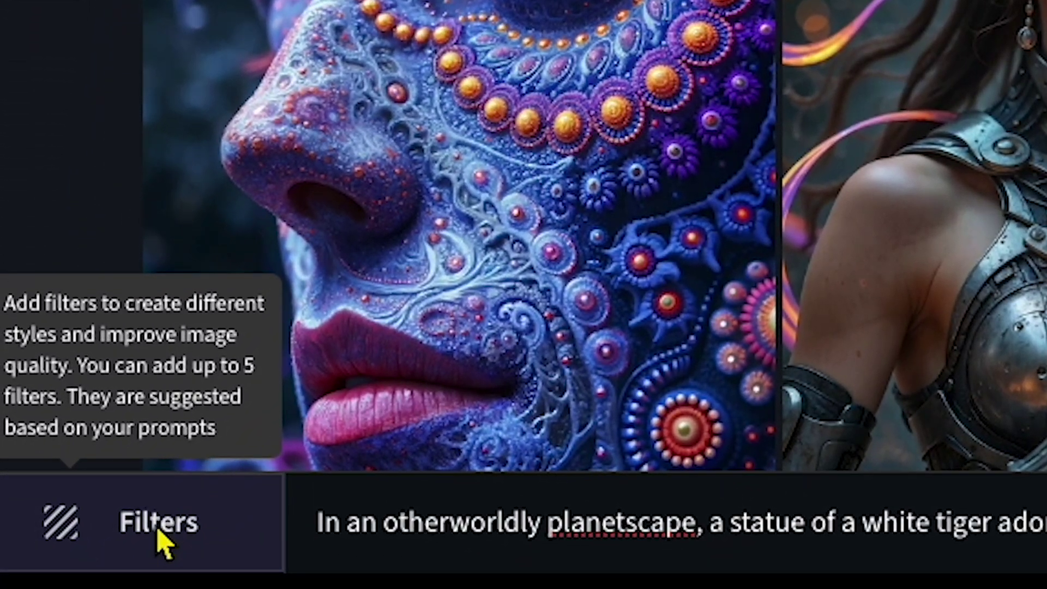
pyautogui.click(79, 540)
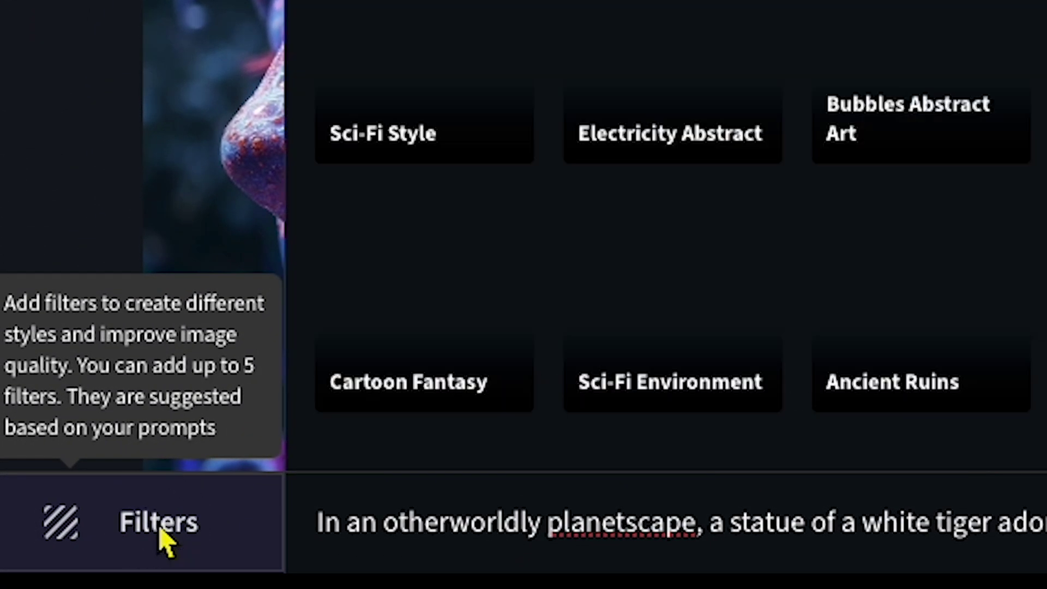
pyautogui.click(744, 415)
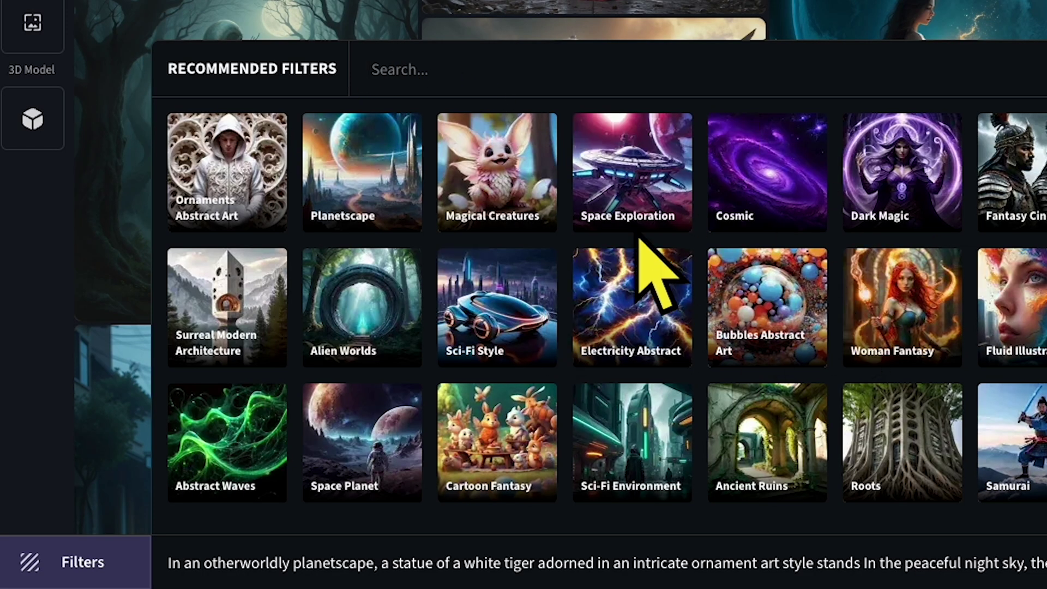
pyautogui.click(226, 182)
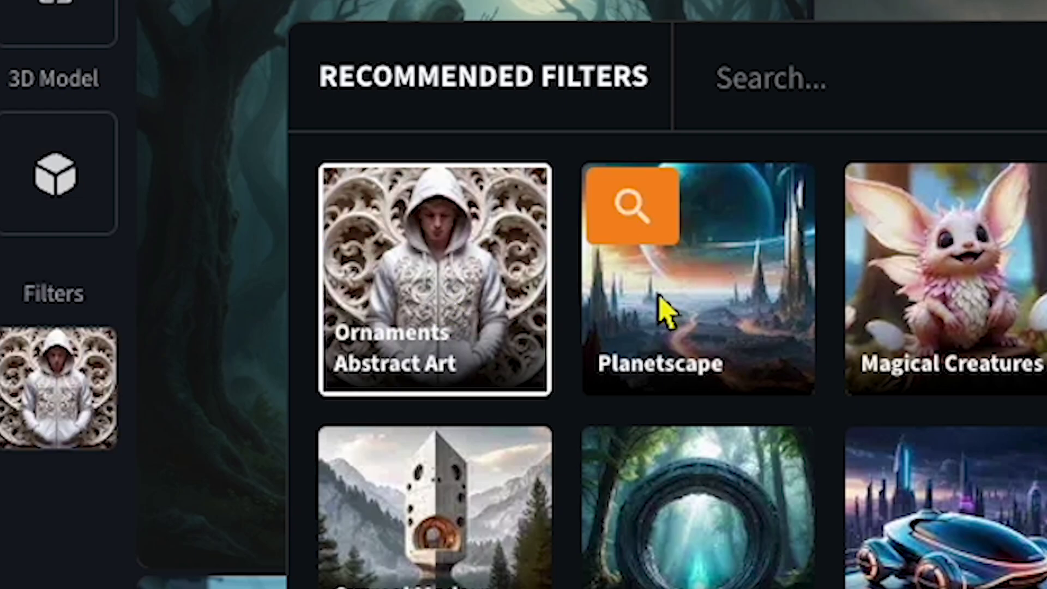
pyautogui.click(704, 336)
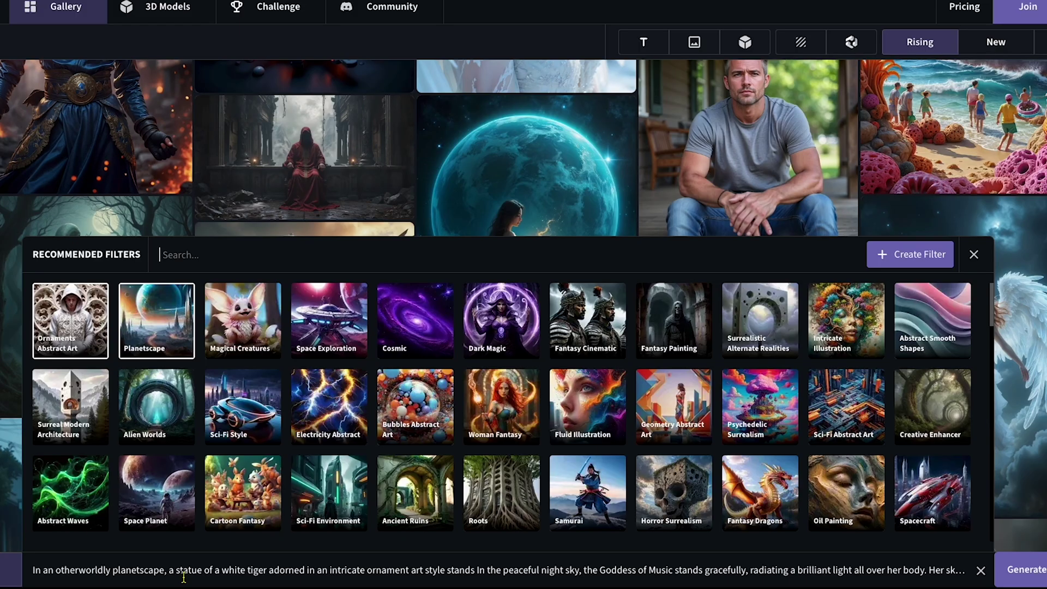
pyautogui.click(185, 577)
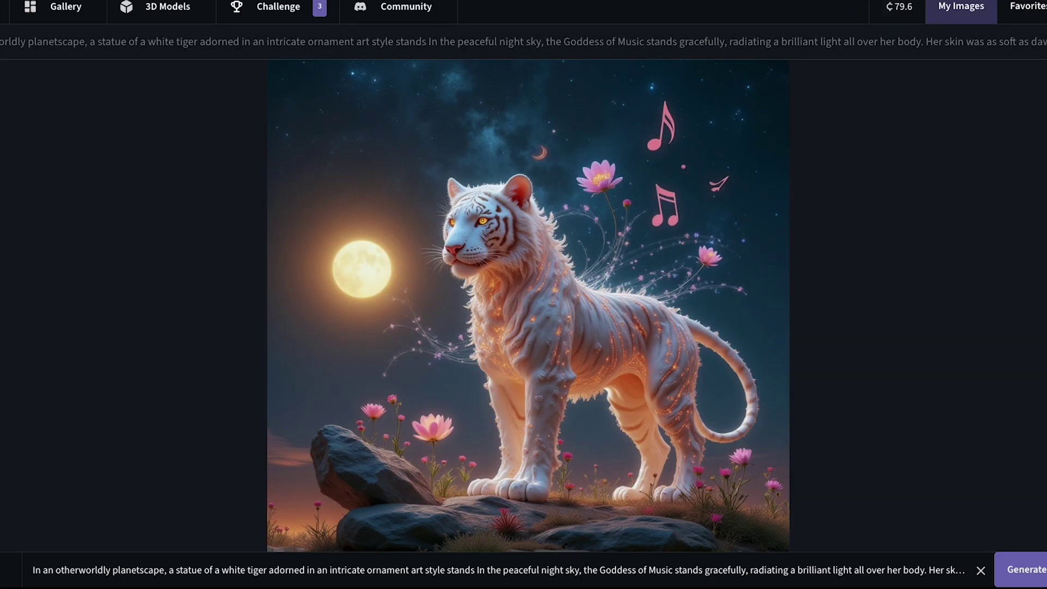
# - Set the generation settings to produce two variations instead of one
pyautogui.scroll(5, 546, 257)
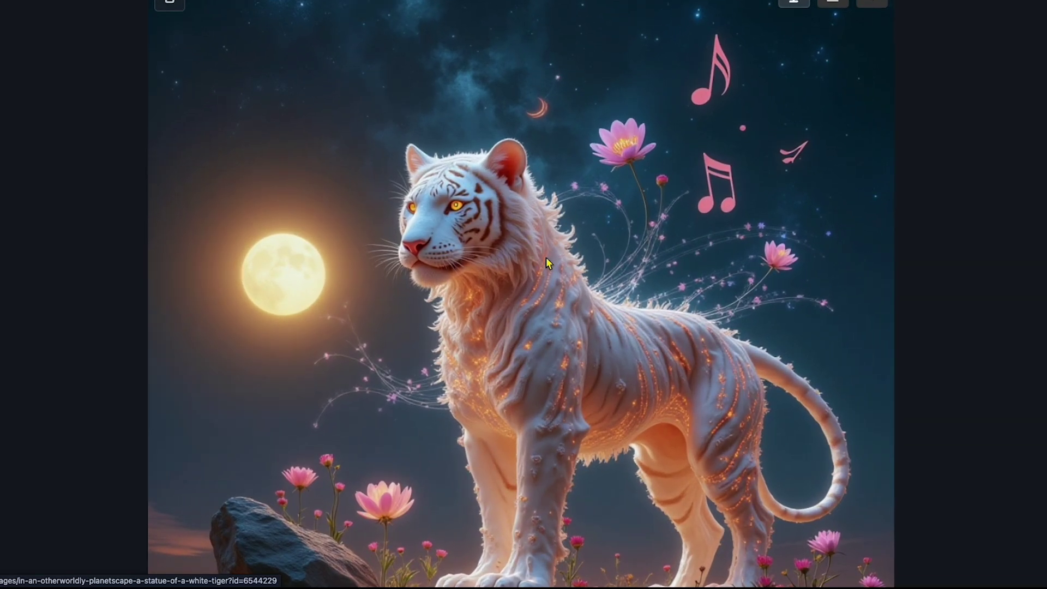
pyautogui.scroll(-5, 545, 257)
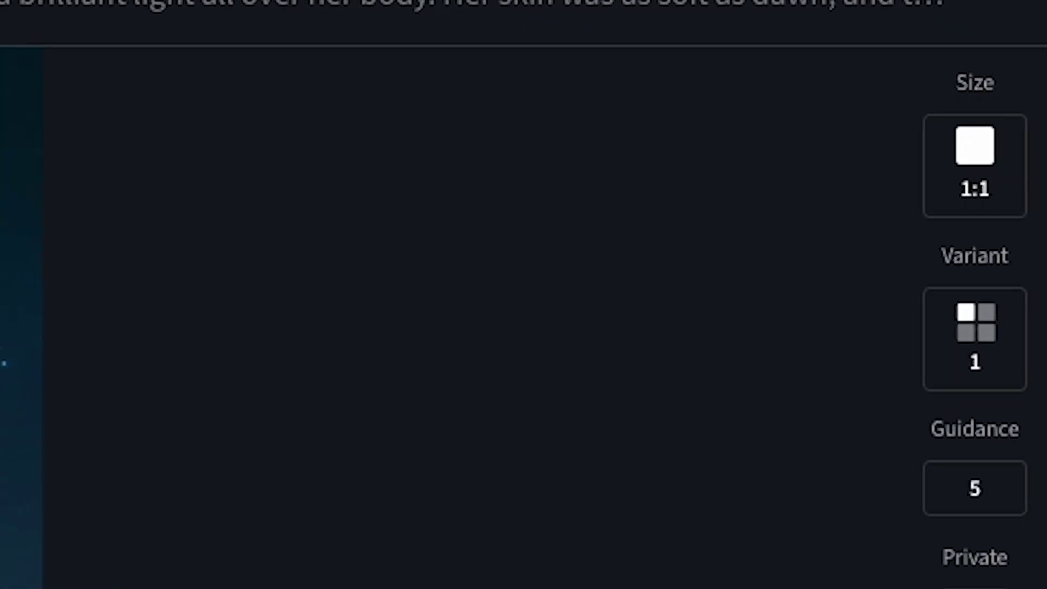
pyautogui.click(993, 382)
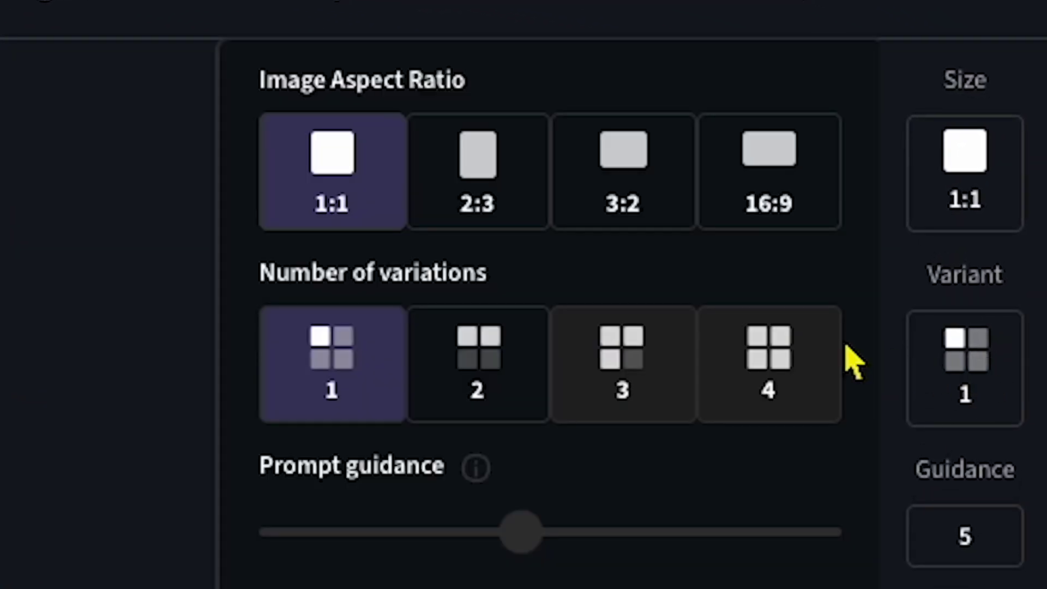
pyautogui.click(521, 371)
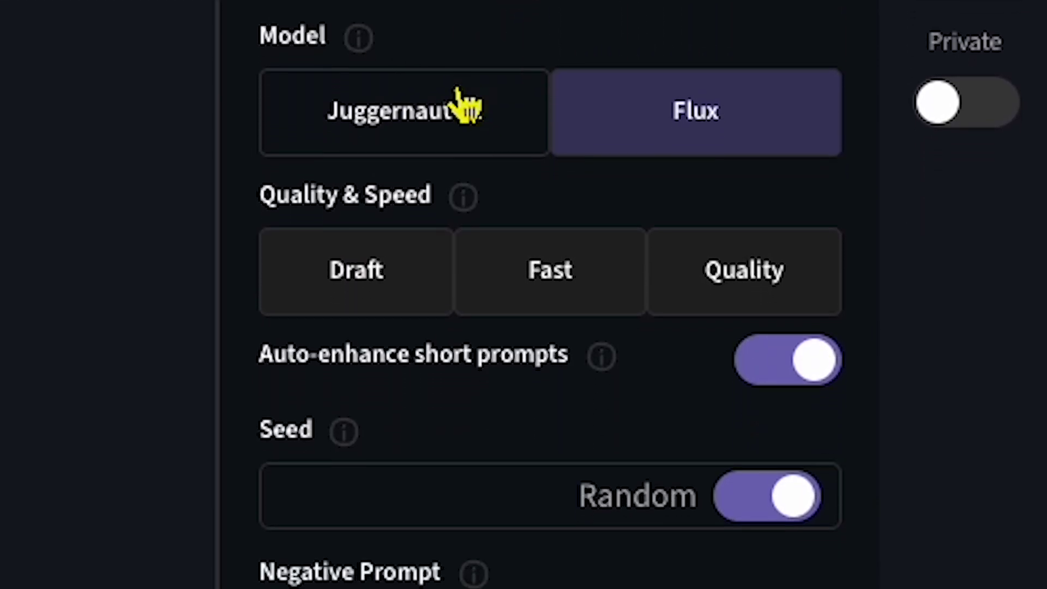
# - Focus the Negative Prompt field and toggle the Private generation switch
pyautogui.click(347, 477)
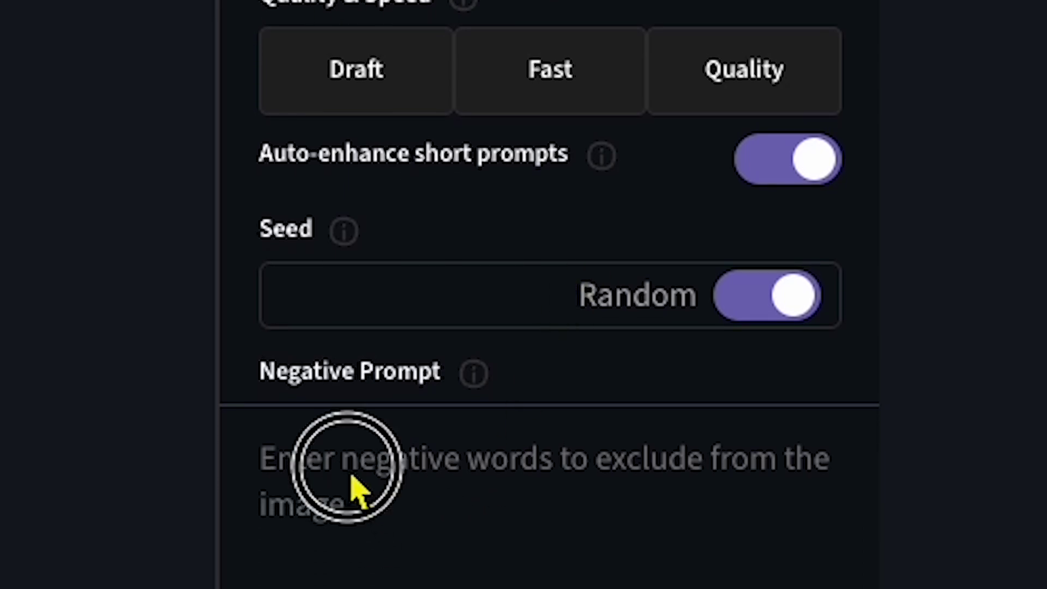
pyautogui.click(496, 486)
pyautogui.click(375, 504)
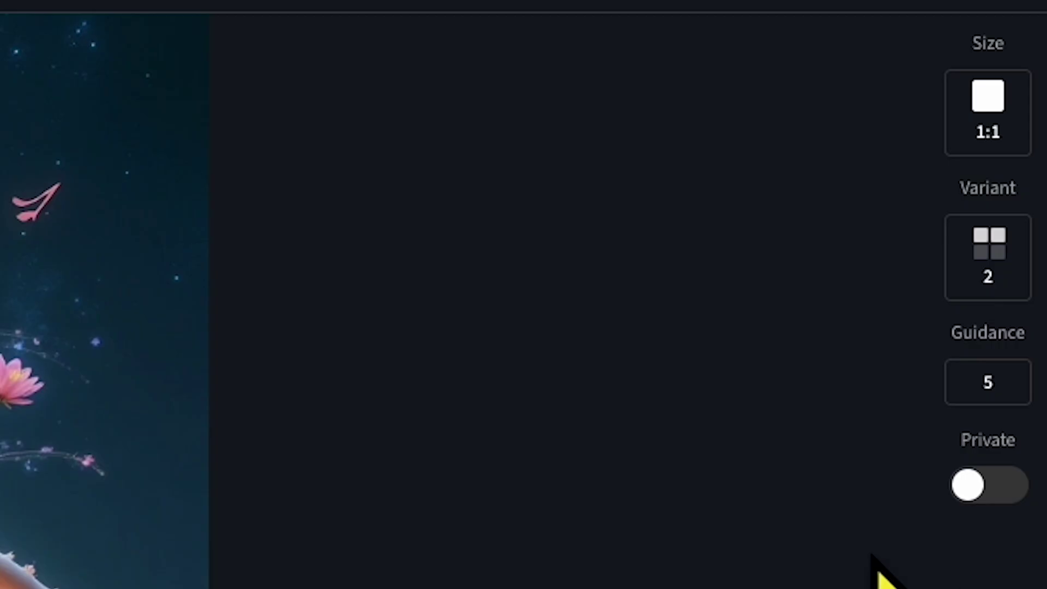
pyautogui.click(966, 484)
pyautogui.click(965, 480)
pyautogui.click(966, 482)
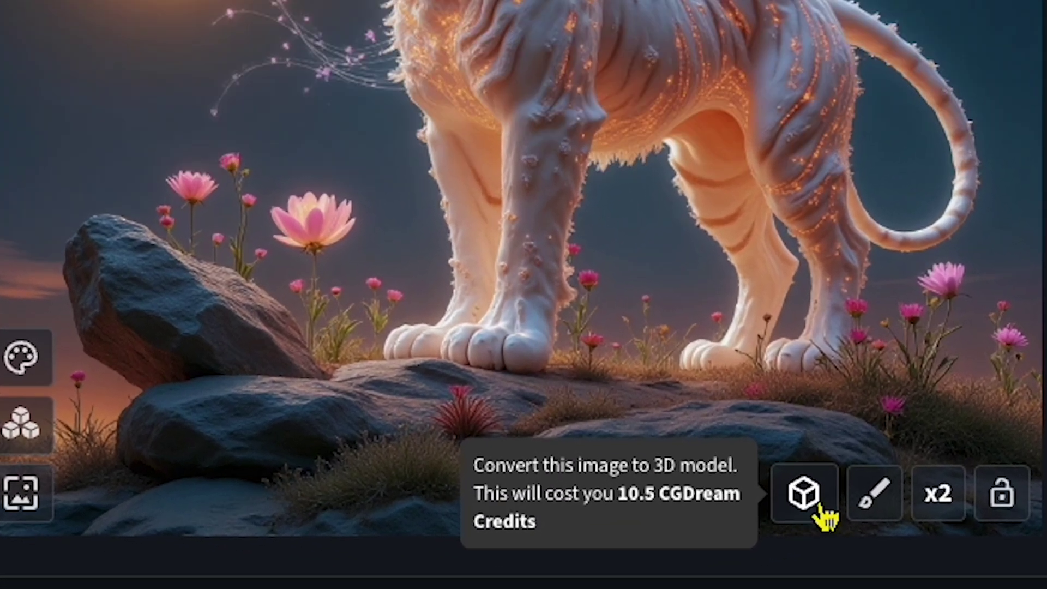
# - Mask the Anubis staff for inpainting and prompt 'An ancient statue holding a magic sword'
pyautogui.click(875, 496)
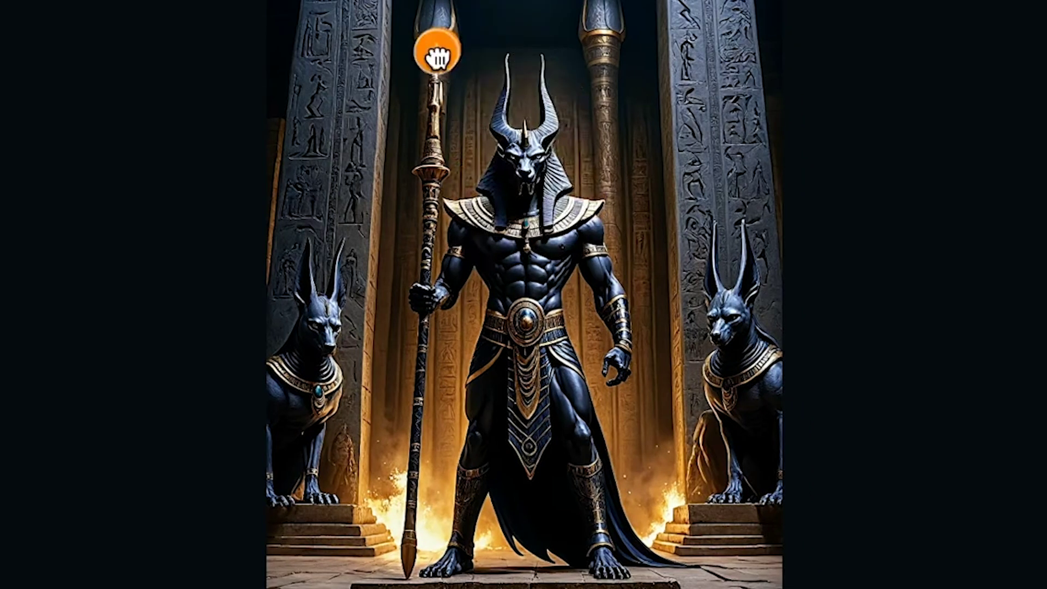
pyautogui.moveTo(438, 57); pyautogui.dragTo(424, 278)
pyautogui.moveTo(422, 378); pyautogui.dragTo(414, 475)
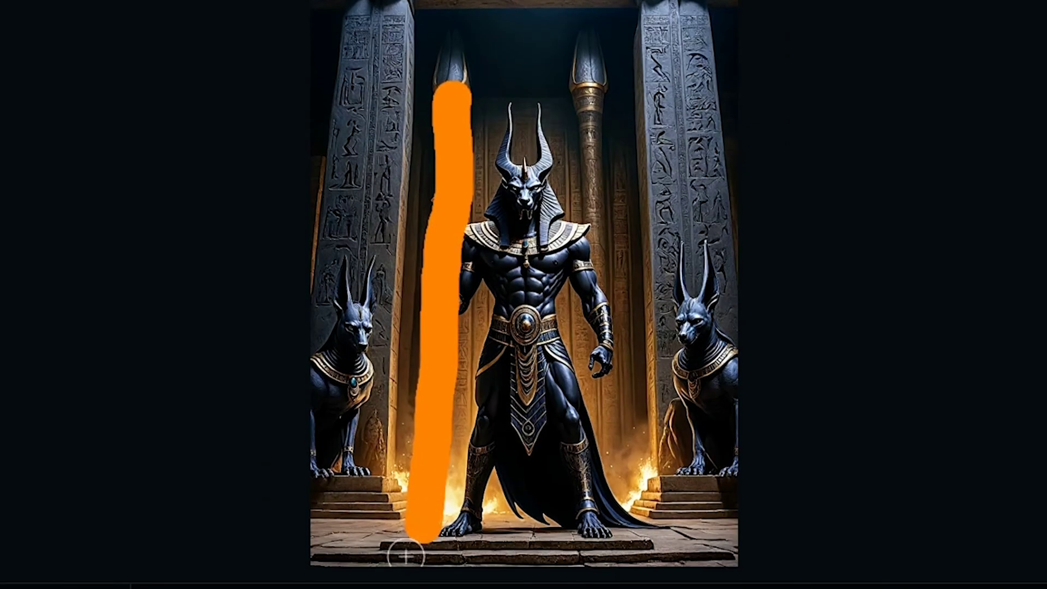
pyautogui.write('An ancie')
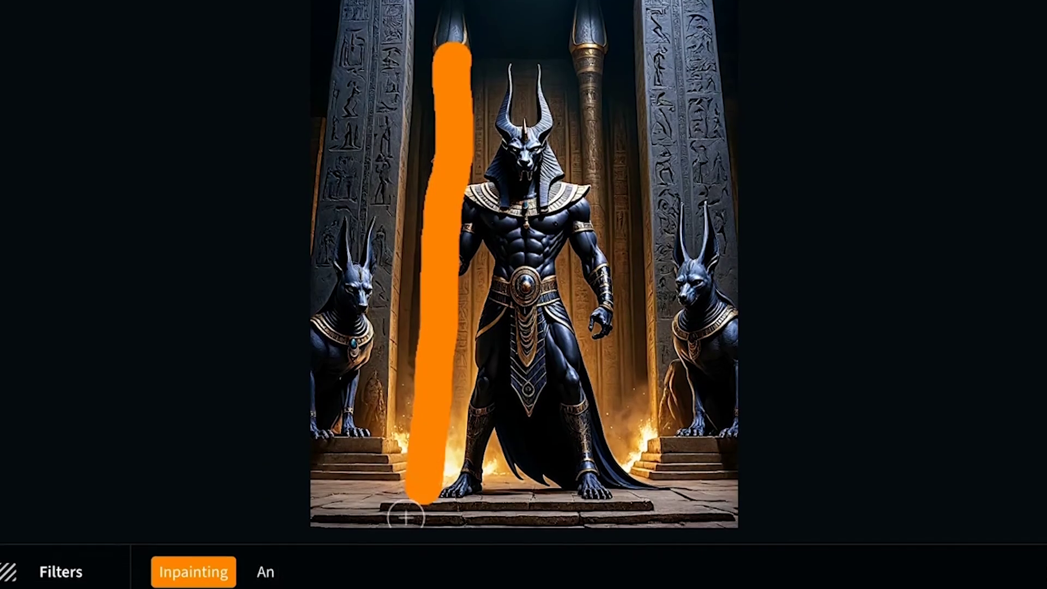
pyautogui.write('nt statue holding a magic sword')
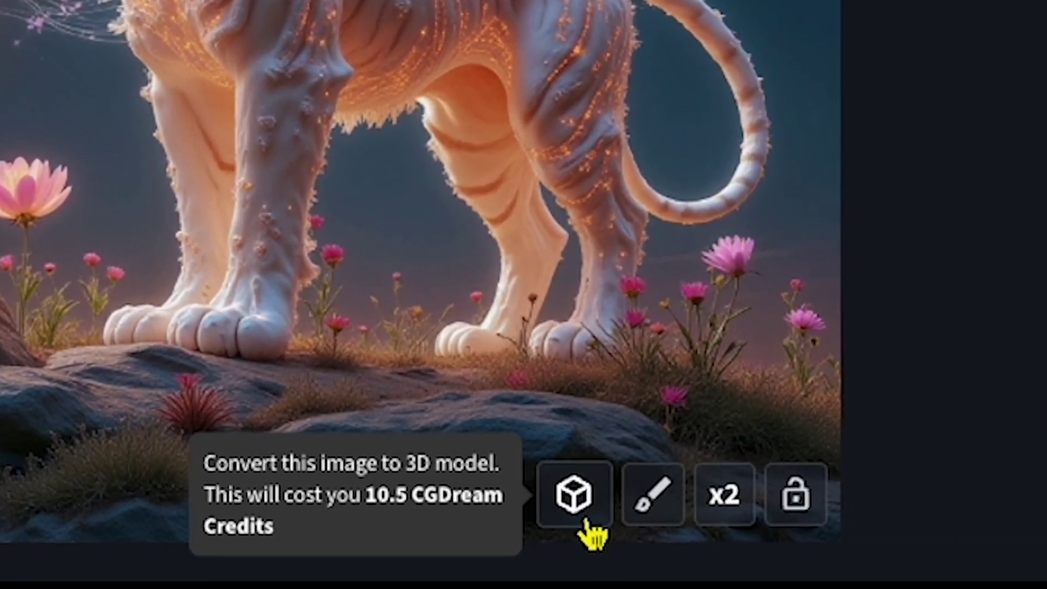
# - Convert the white tiger statue image into a 3D model and orbit it
pyautogui.click(586, 523)
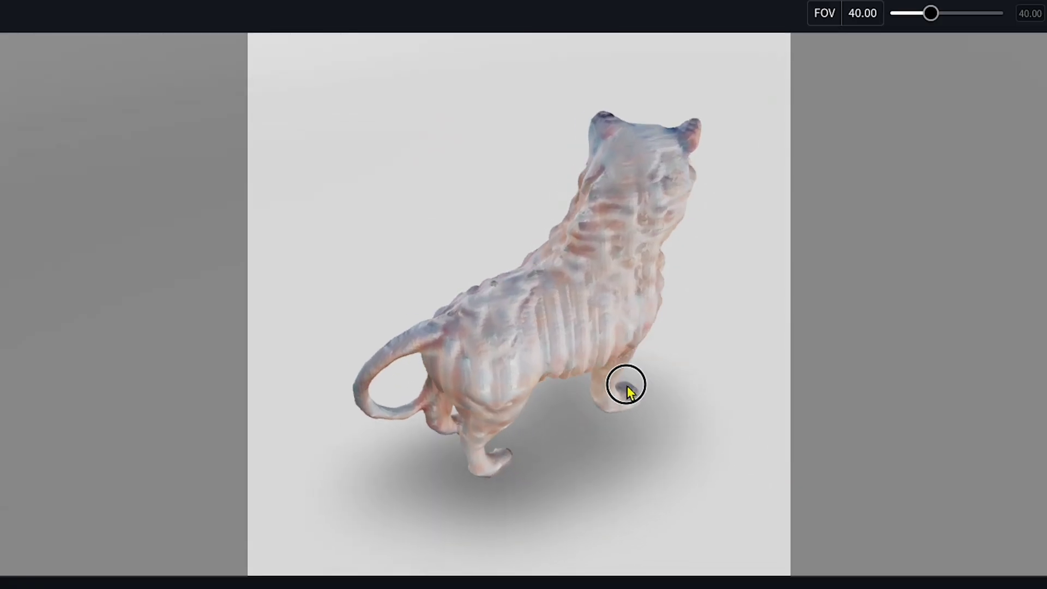
pyautogui.moveTo(626, 386); pyautogui.dragTo(574, 364)
pyautogui.moveTo(931, 13)
pyautogui.mouseDown()
pyautogui.moveTo(947, 16)
pyautogui.moveTo(929, 13)
pyautogui.mouseUp()
pyautogui.moveTo(547, 319); pyautogui.dragTo(480, 245)
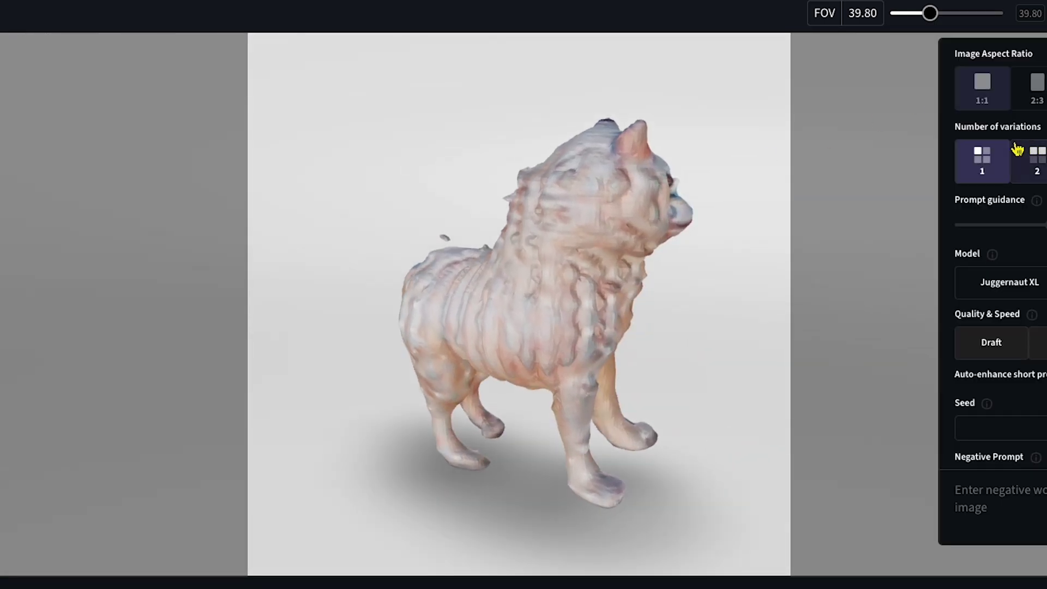
# - View the tiger model from side, front and top, resetting the field of view to 39.80
pyautogui.moveTo(930, 13)
pyautogui.mouseDown()
pyautogui.moveTo(947, 11)
pyautogui.moveTo(933, 14)
pyautogui.mouseUp()
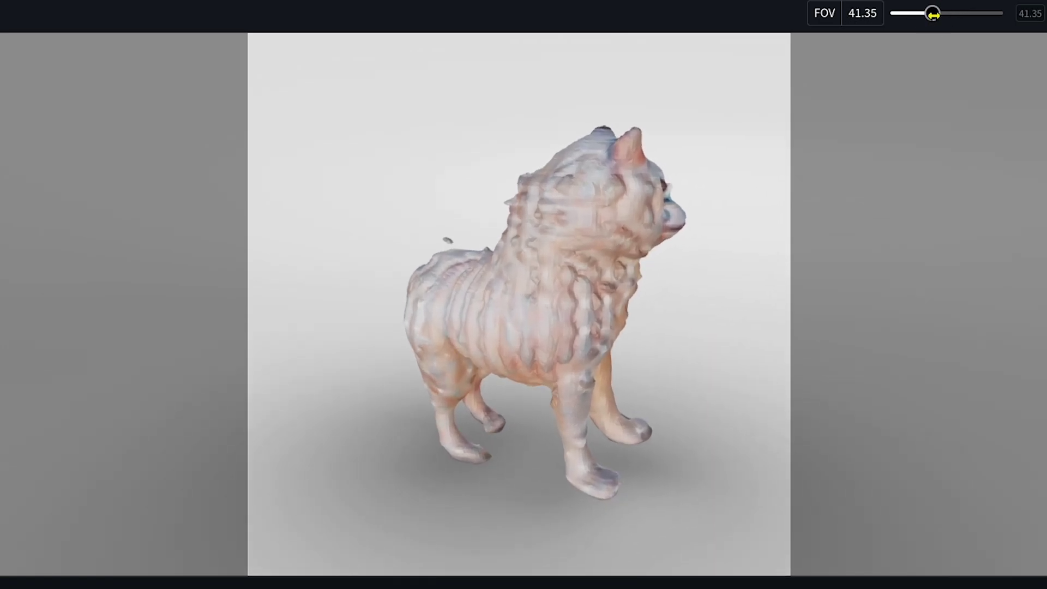
pyautogui.moveTo(509, 287); pyautogui.dragTo(595, 292)
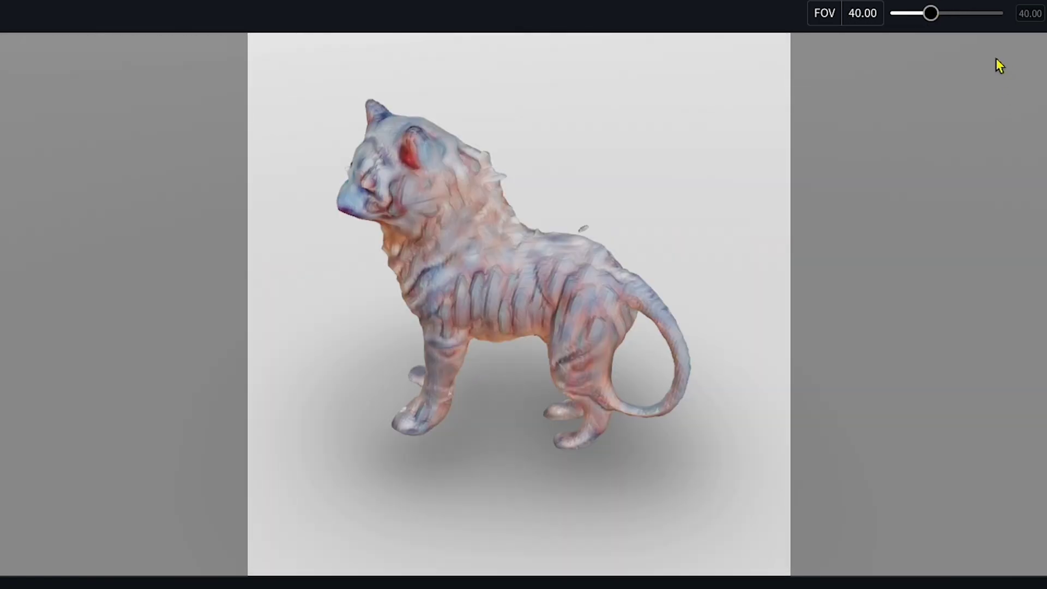
pyautogui.moveTo(939, 14)
pyautogui.mouseDown()
pyautogui.moveTo(958, 14)
pyautogui.moveTo(931, 15)
pyautogui.mouseUp()
pyautogui.moveTo(511, 297); pyautogui.dragTo(582, 283)
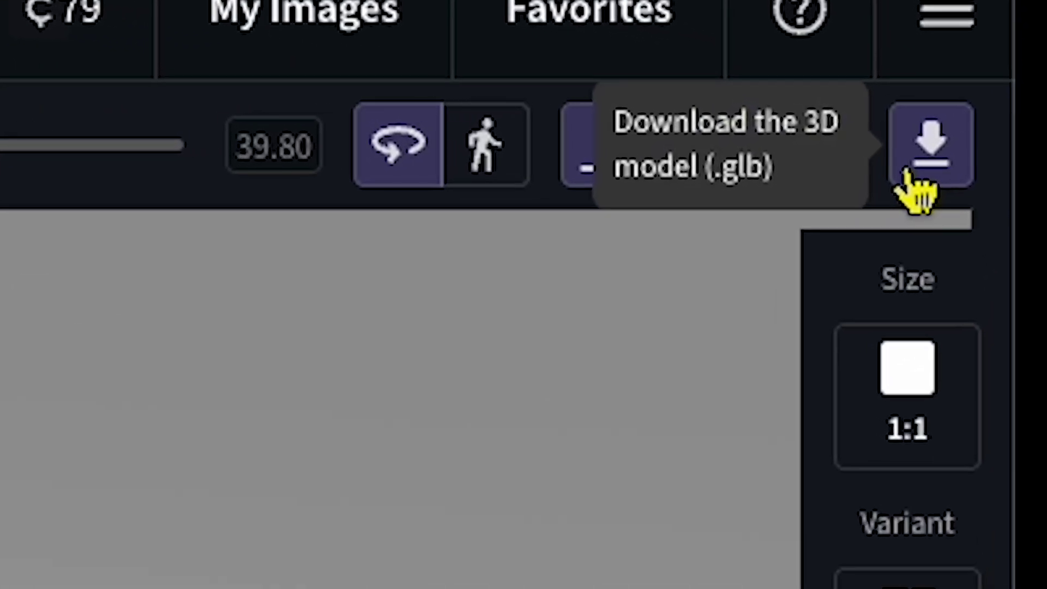
# - Download the tiger 3D model as a .glb file and preview it
pyautogui.click(1034, 113)
pyautogui.click(756, 191)
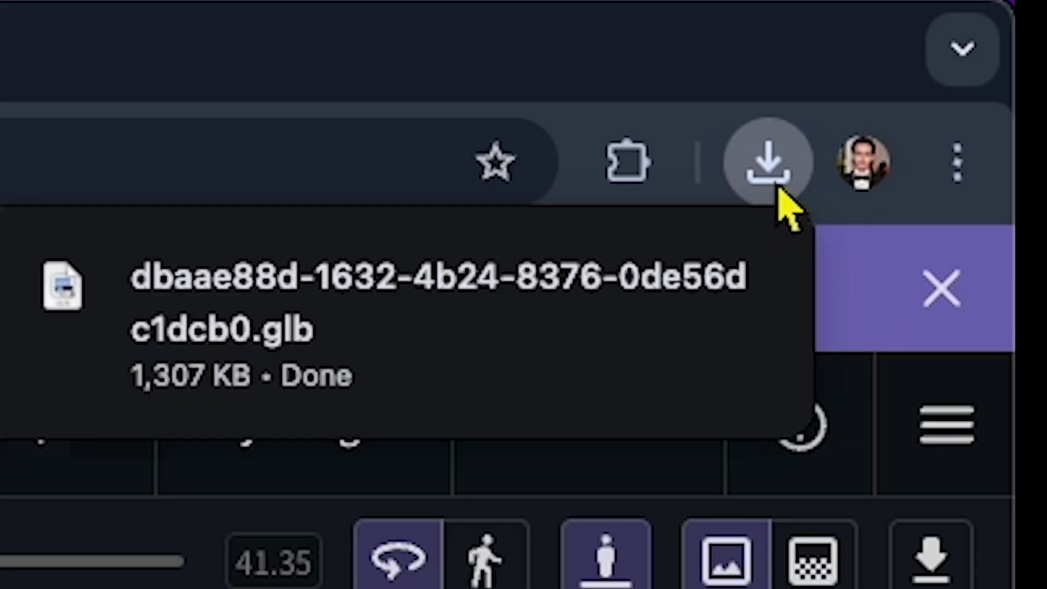
pyautogui.click(545, 327)
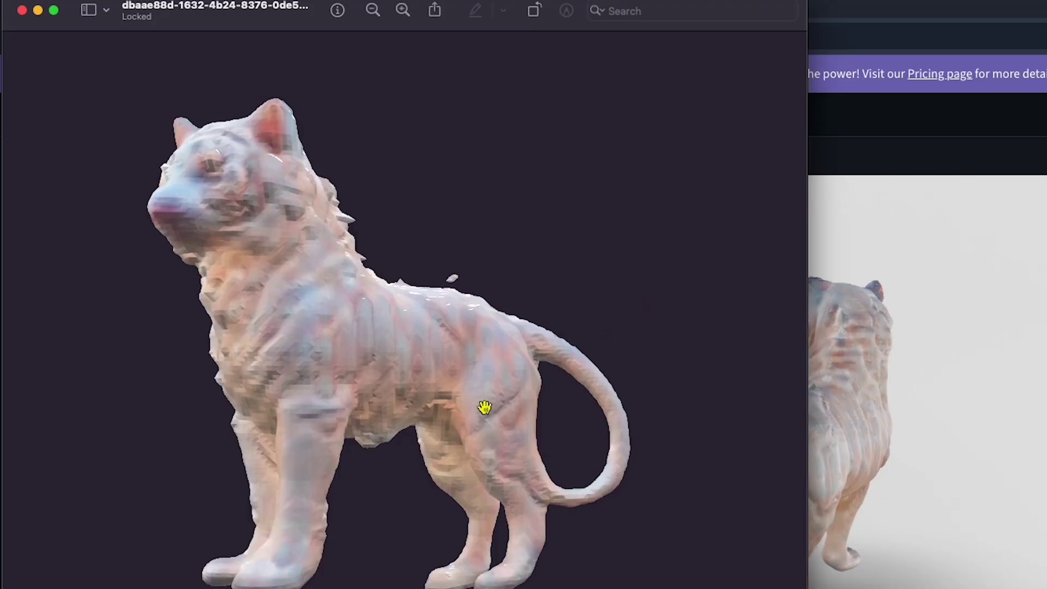
pyautogui.moveTo(485, 408); pyautogui.dragTo(499, 339)
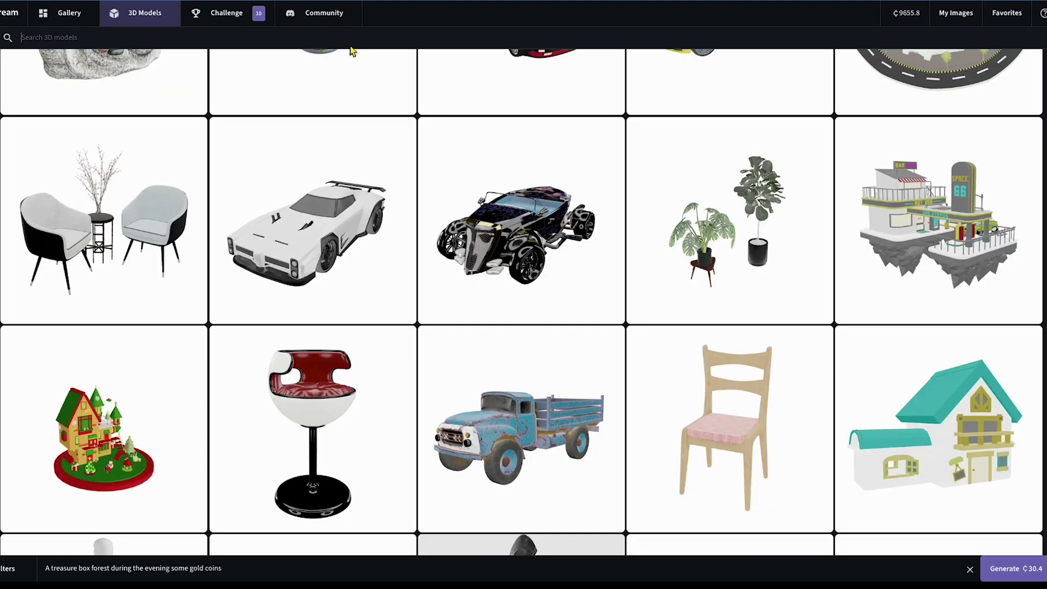
# - Find the reference 3D model upload area and orbit the sample character model
pyautogui.scroll(-10, 351, 50)
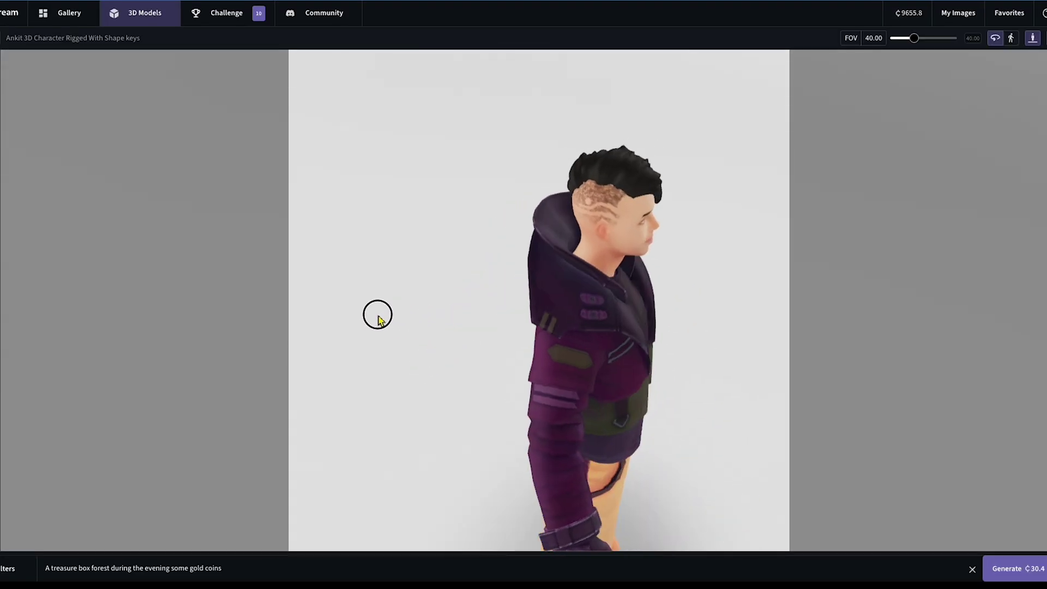
pyautogui.moveTo(380, 319); pyautogui.dragTo(545, 306)
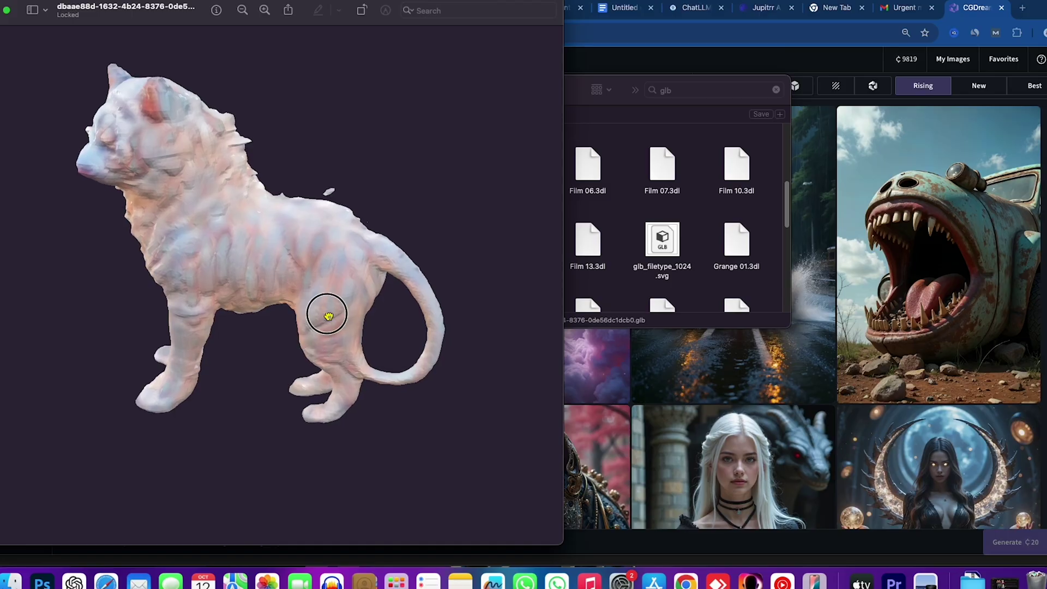
pyautogui.moveTo(328, 311); pyautogui.dragTo(370, 300)
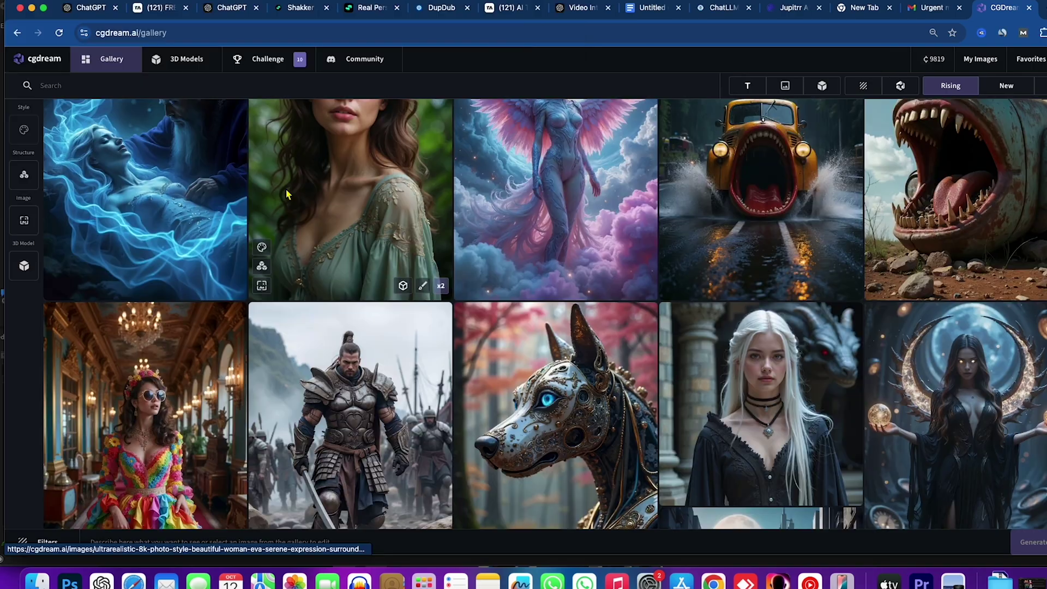
pyautogui.scroll(3, 286, 189)
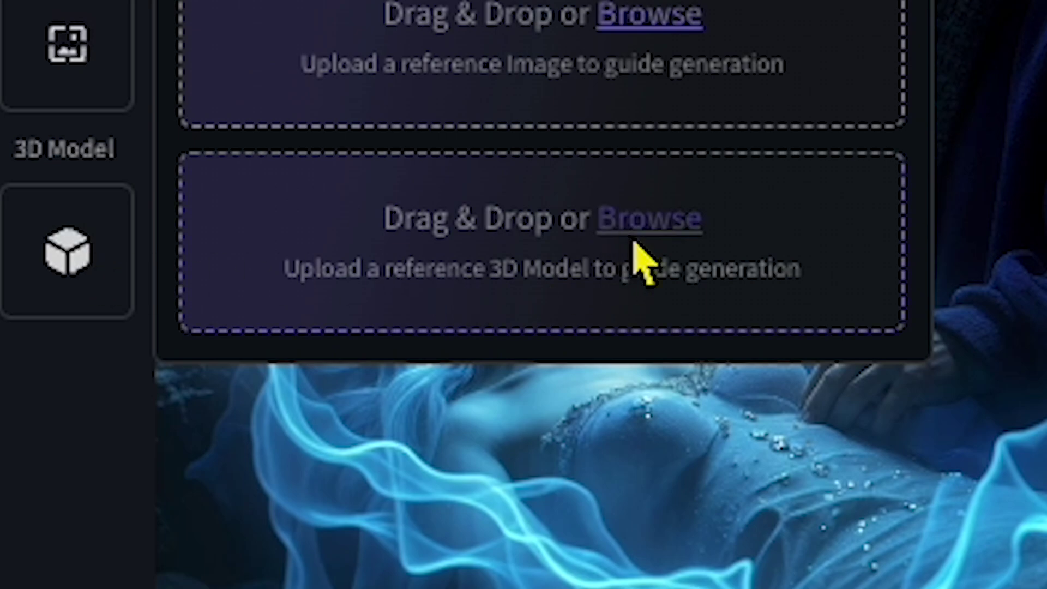
# - Upload the tiger .glb from Downloads as the reference 3D model and reopen its settings
pyautogui.moveTo(385, 212); pyautogui.dragTo(823, 265)
pyautogui.click(823, 266)
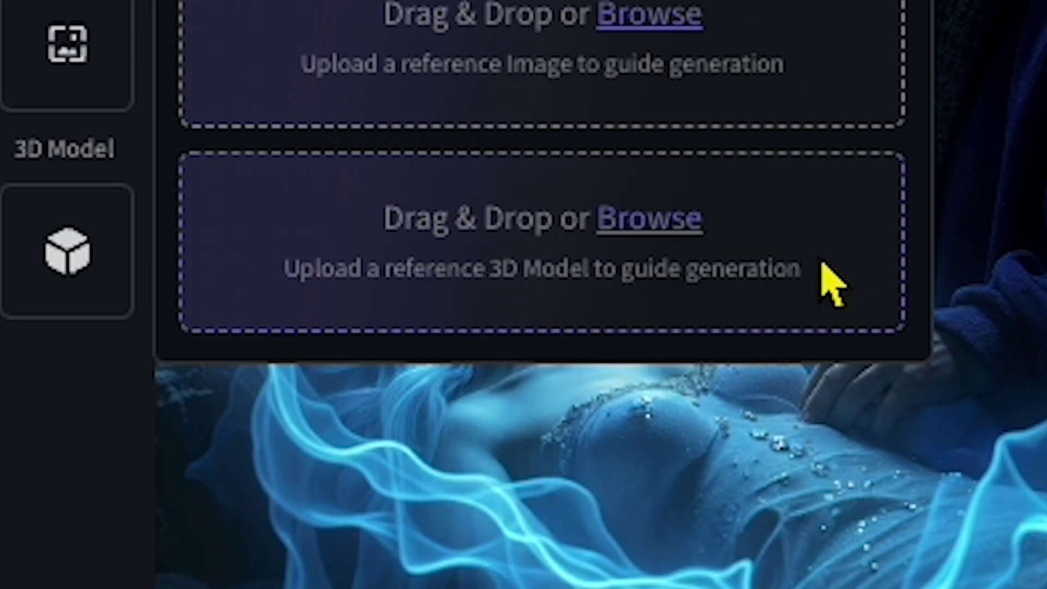
pyautogui.click(33, 286)
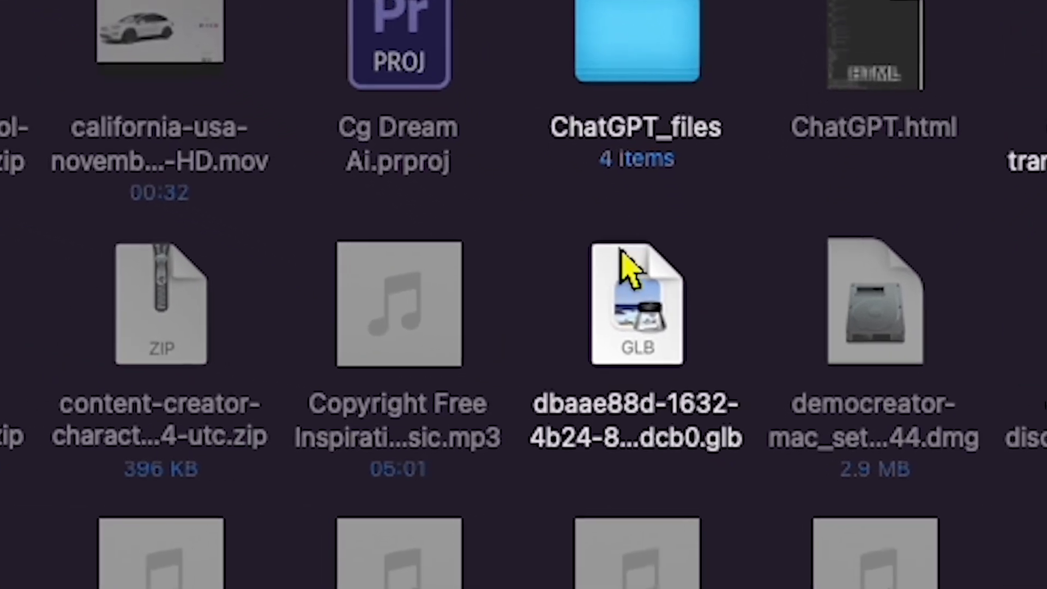
pyautogui.click(713, 518)
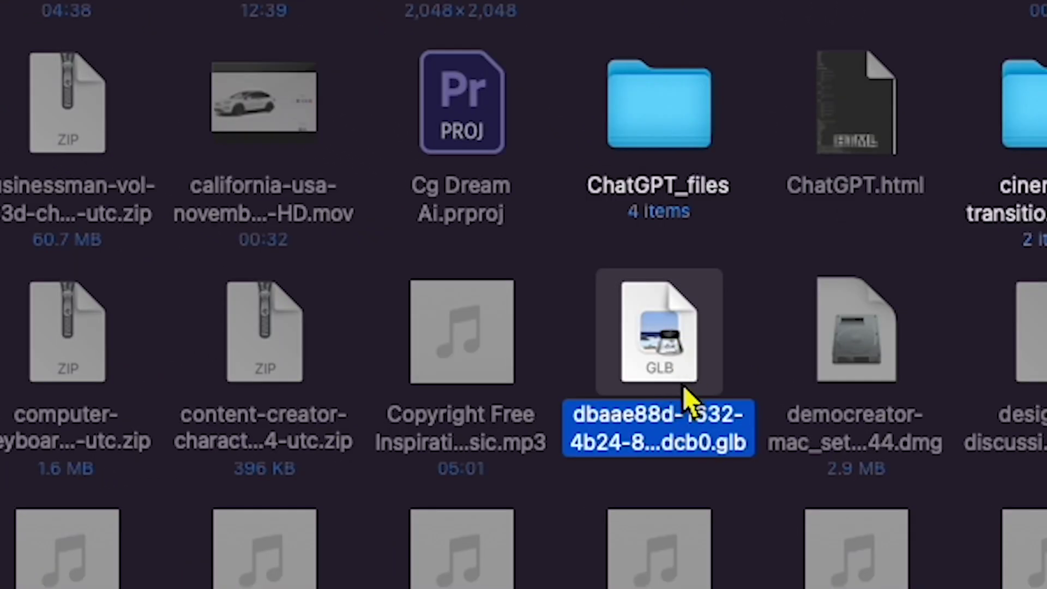
pyautogui.doubleClick(677, 366)
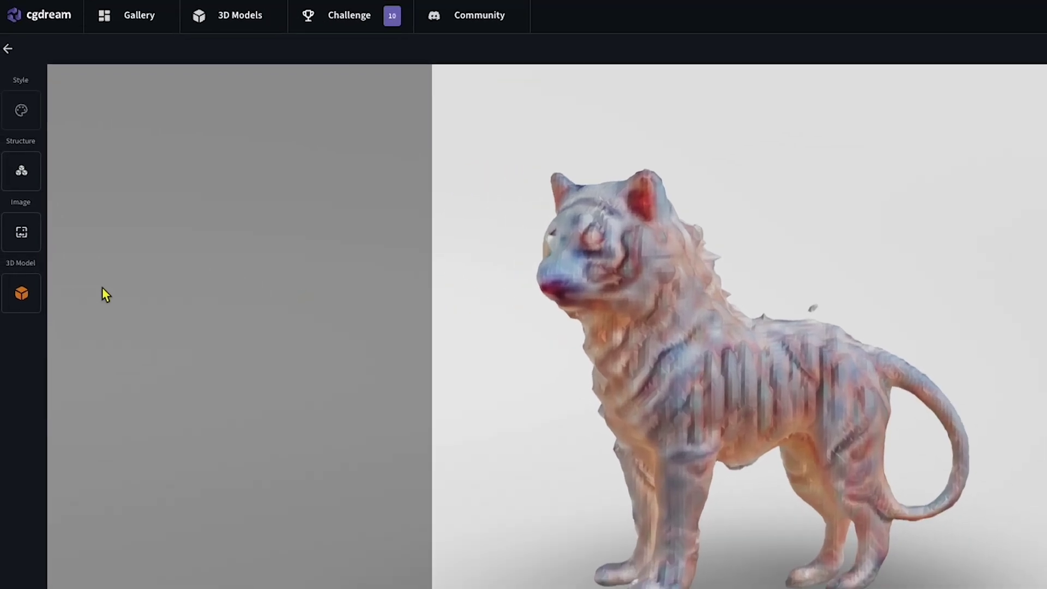
pyautogui.click(9, 253)
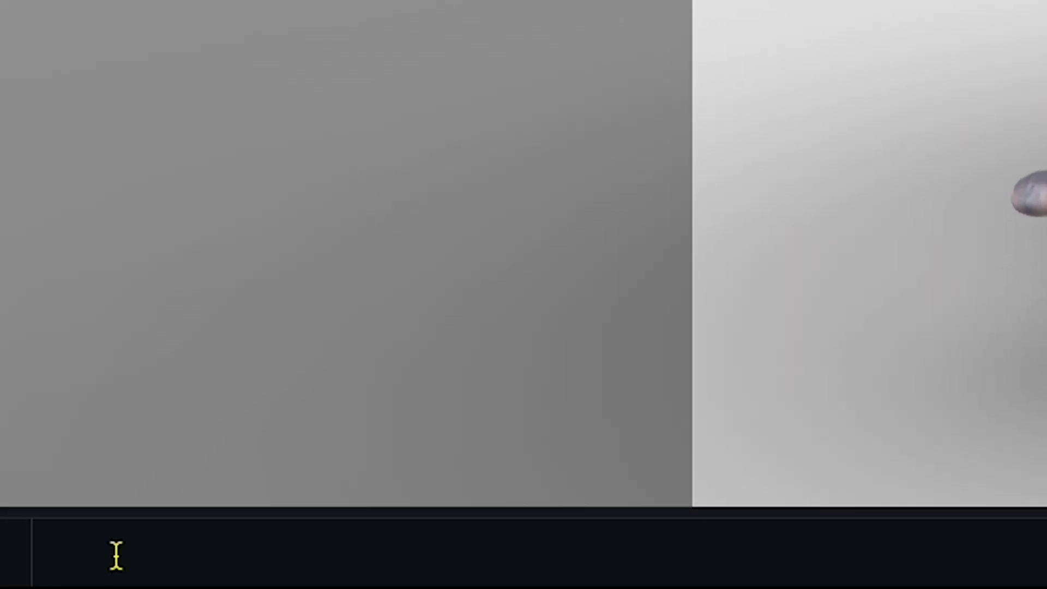
# - Paste the tiger-on-a-hill prompt, browse style filters, and confirm 3D model strength 0.60
pyautogui.write("A tiger on a hill, at the mountain peak, looking over the whole forest.'")
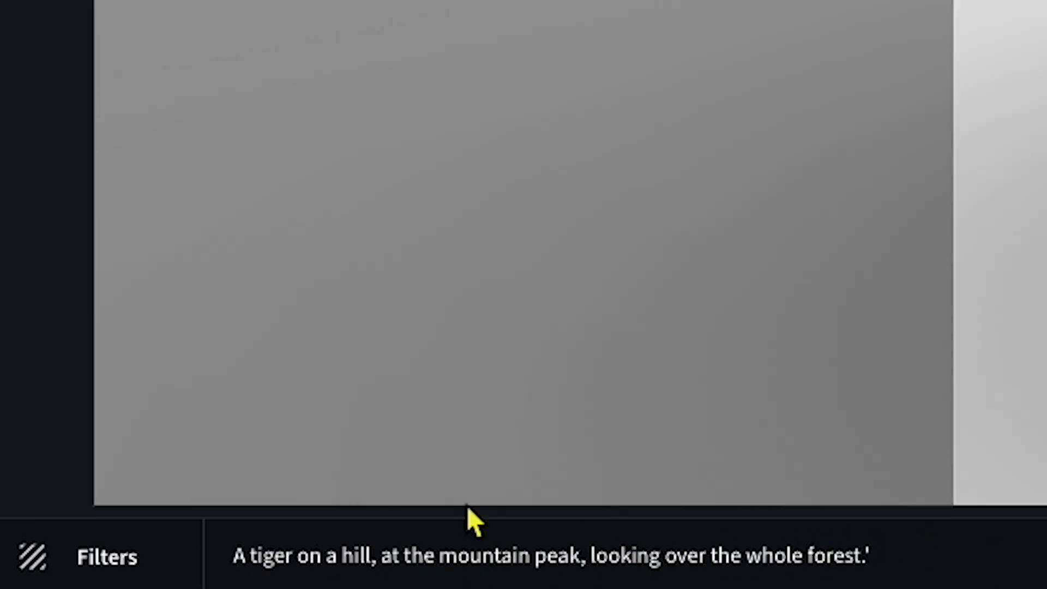
pyautogui.click(99, 565)
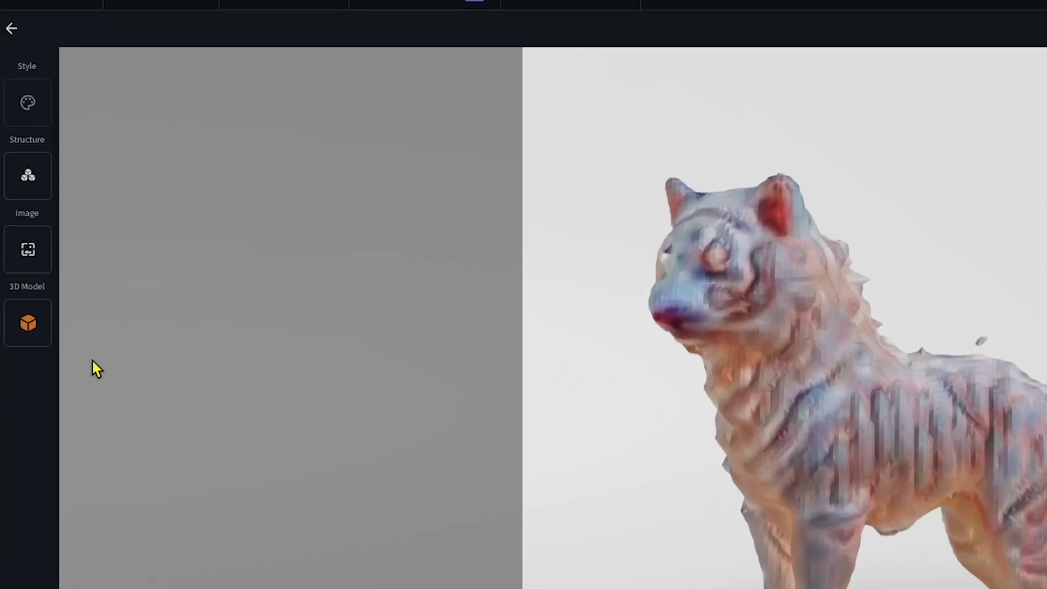
pyautogui.click(34, 329)
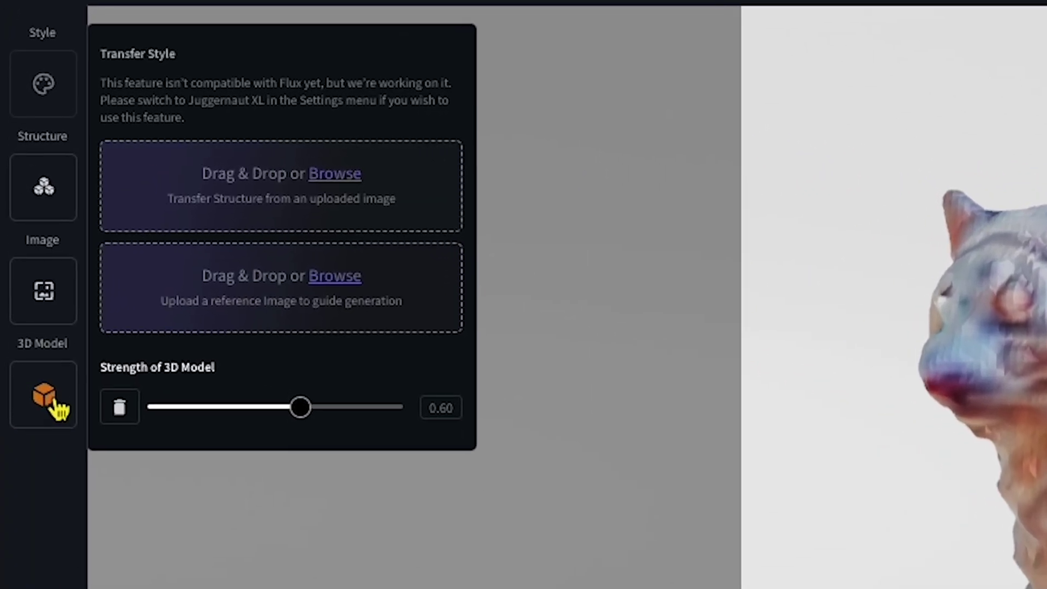